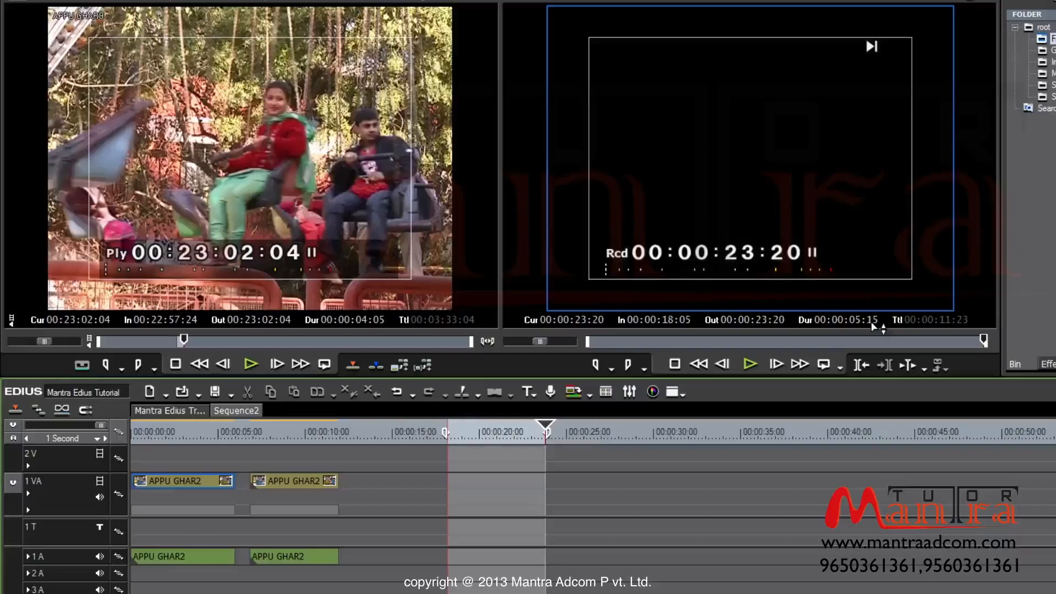
Clear the source clip's In and Out points and mark a fresh In point at 00:23:30:16.
left_click_drag(184, 340, 232, 349)
key("i")
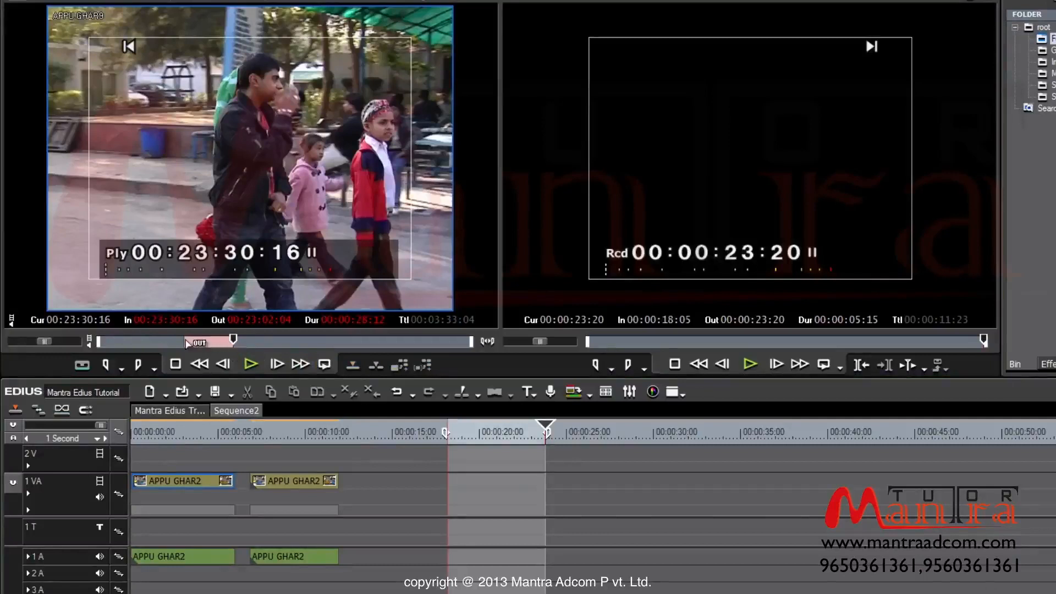
left_click_drag(203, 340, 233, 344)
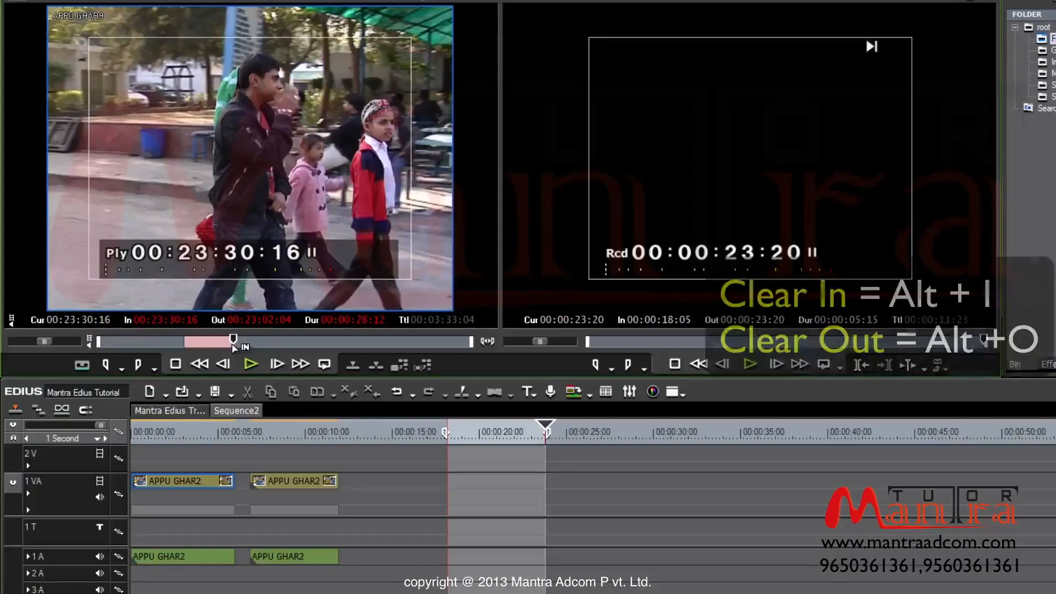
key("alt+i")
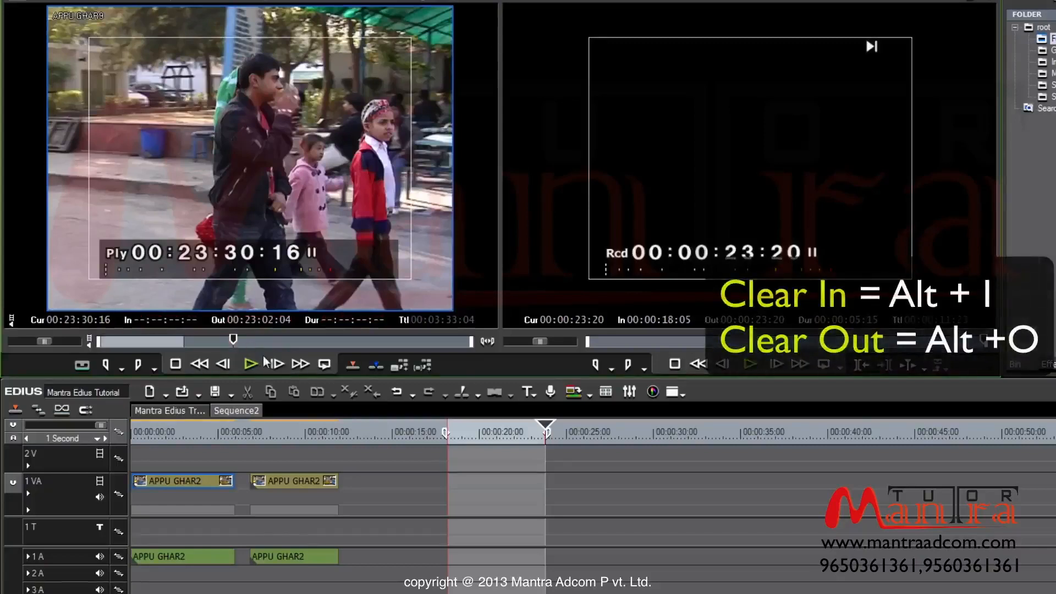
key("alt+o")
key("i")
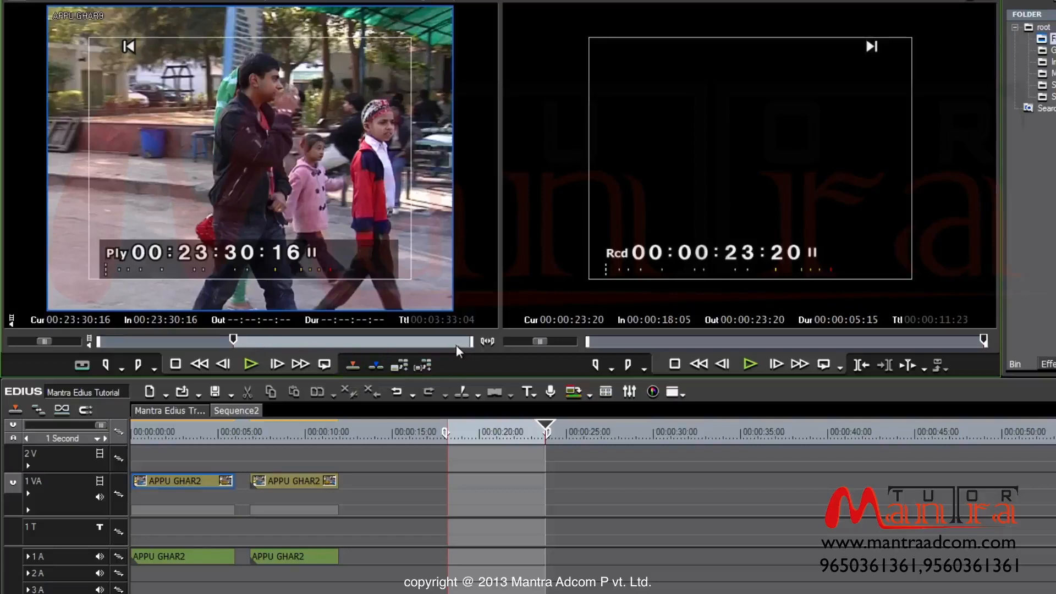
Place the APPU GHAR9 source clip on track 1 VA from 00:00:18:05 to 00:00:23:20 and mark timeline In and Out points at its ends.
left_click(358, 371)
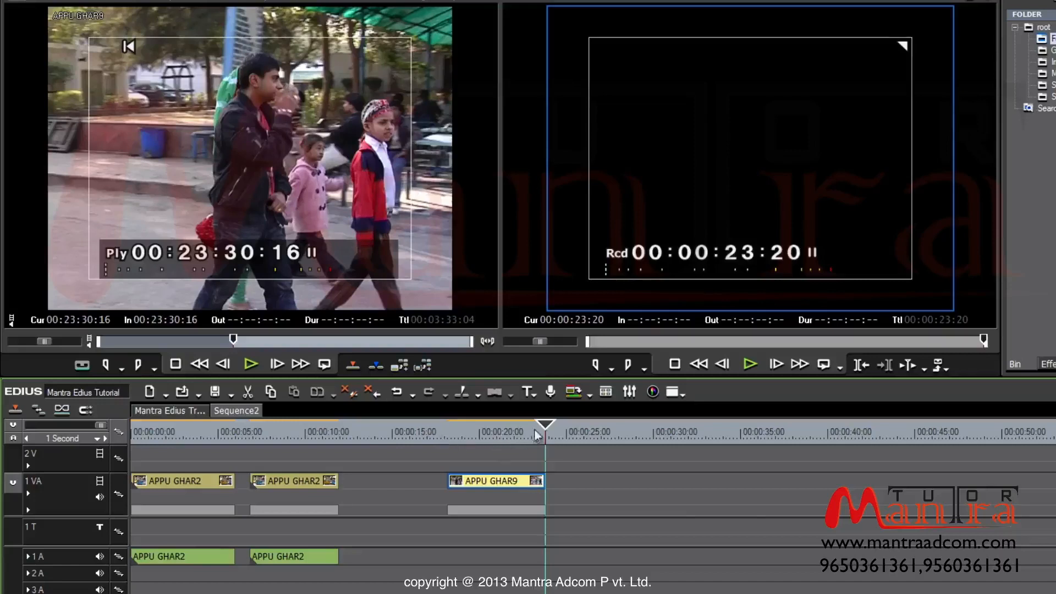
mouse_move(545, 425)
left_mouse_down()
mouse_move(448, 432)
mouse_move(546, 432)
left_mouse_up()
key("i")
key("o")
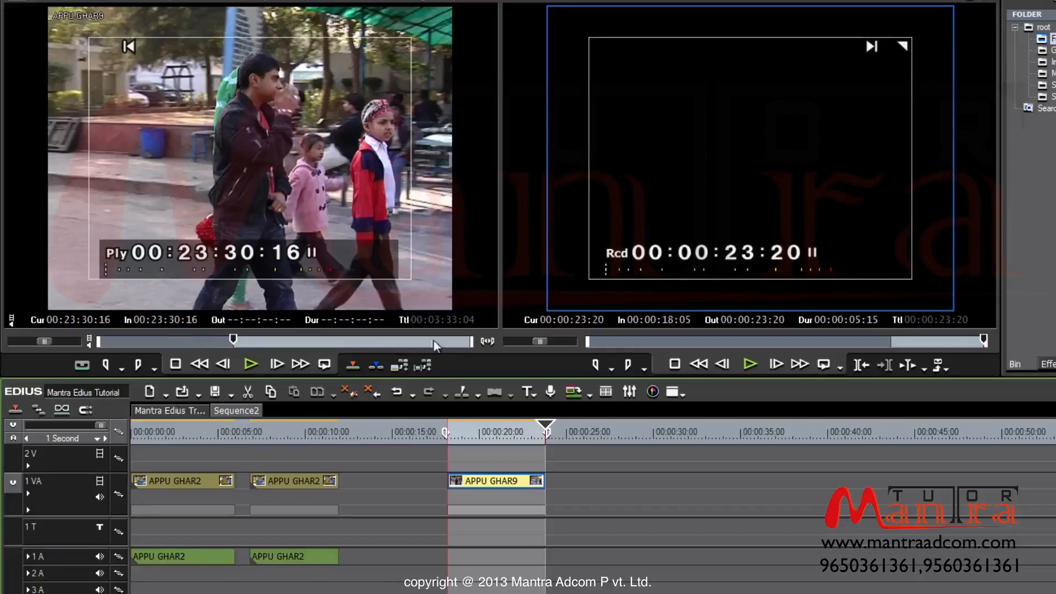
left_click_drag(320, 247, 466, 482)
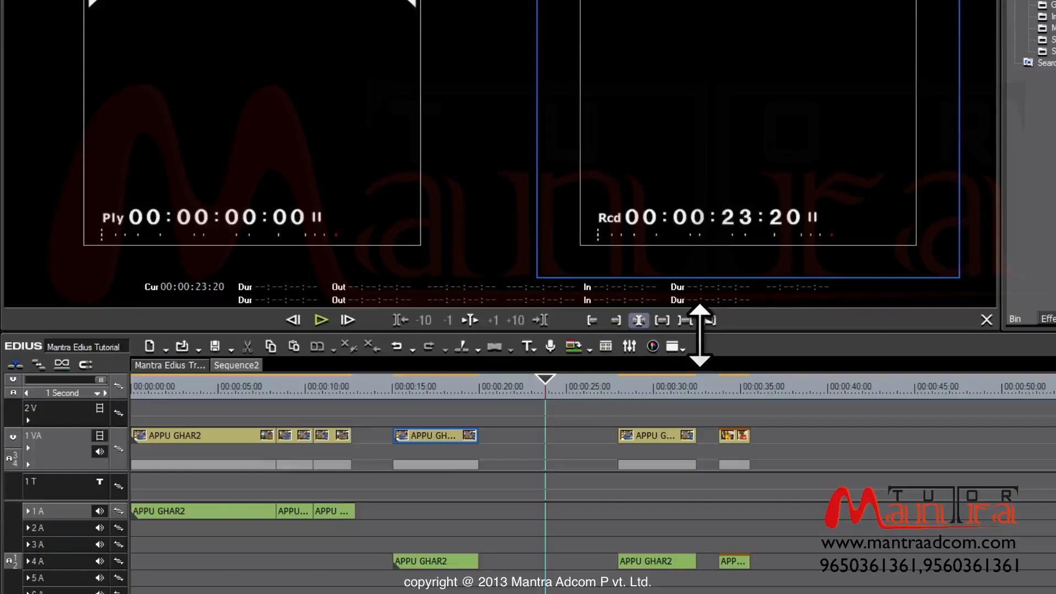
Mark timeline In and Out points around the APPU GHAR2 clip at 00:00:30:09, and around the gap at 00:00:23:19.
left_click(659, 387)
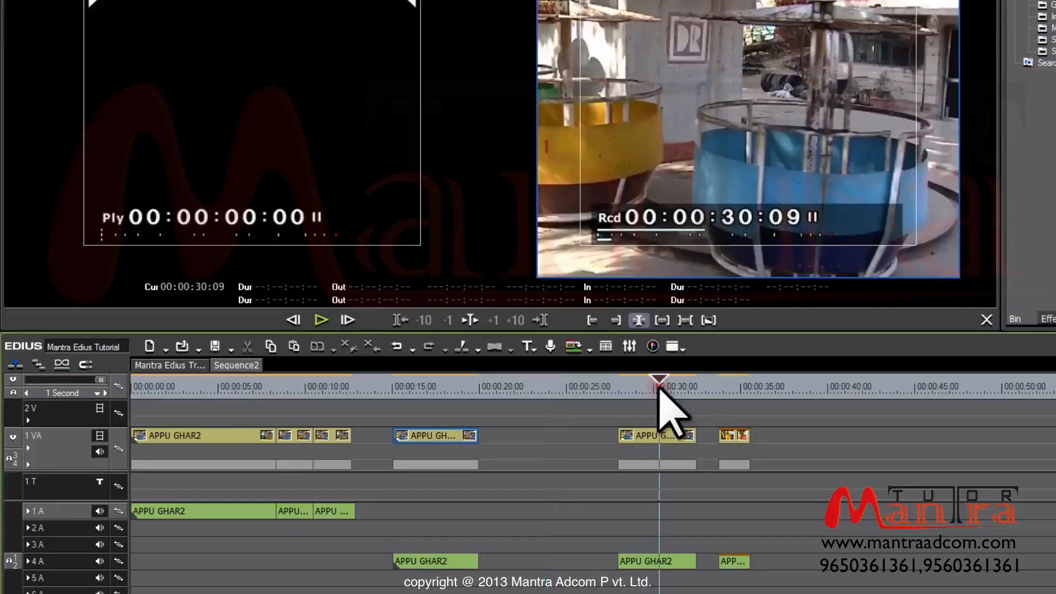
key("z")
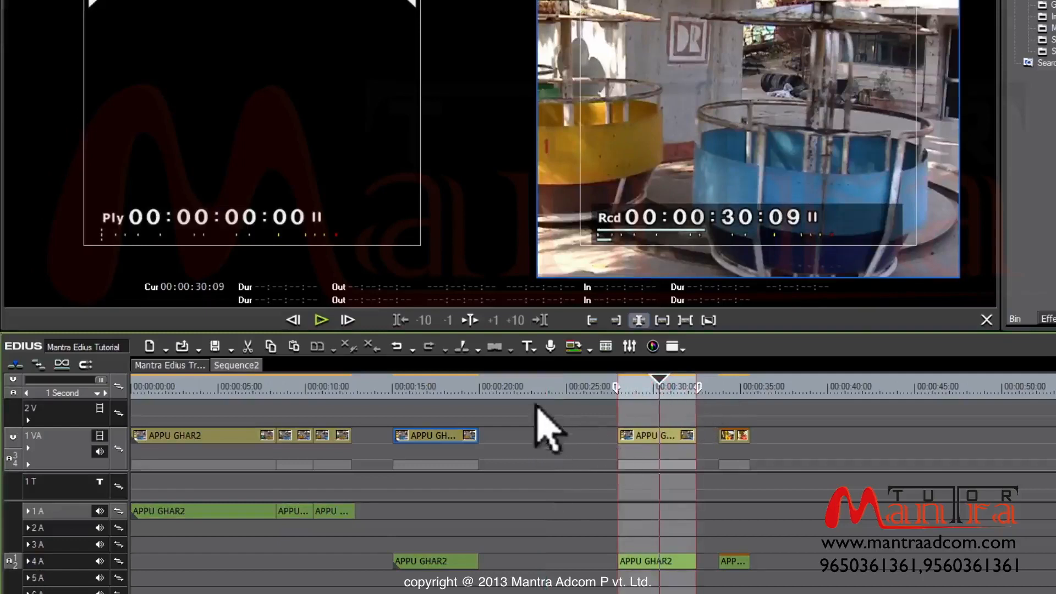
left_click(539, 385)
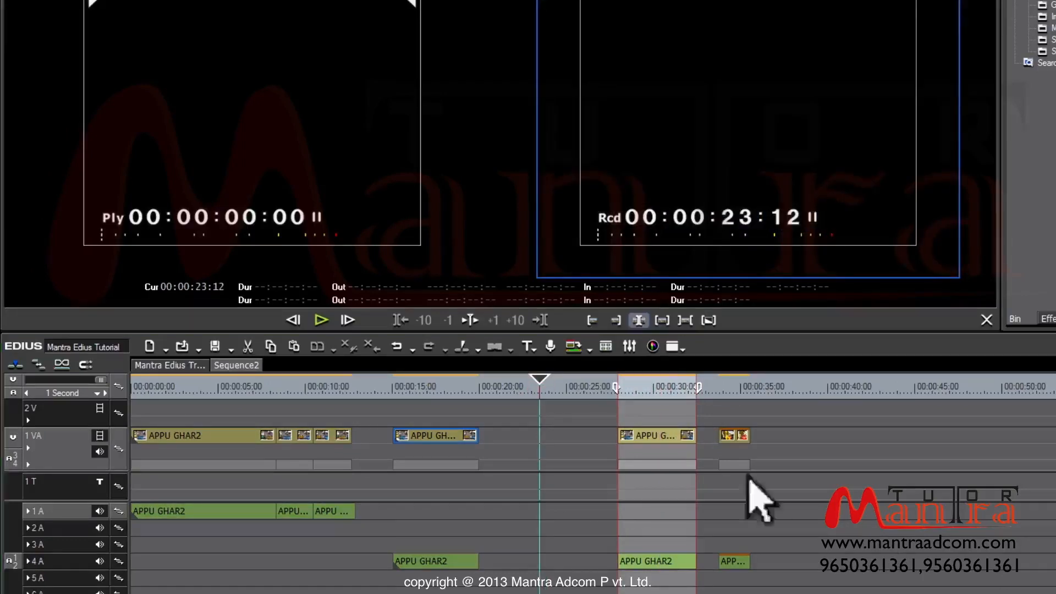
double_click(544, 391)
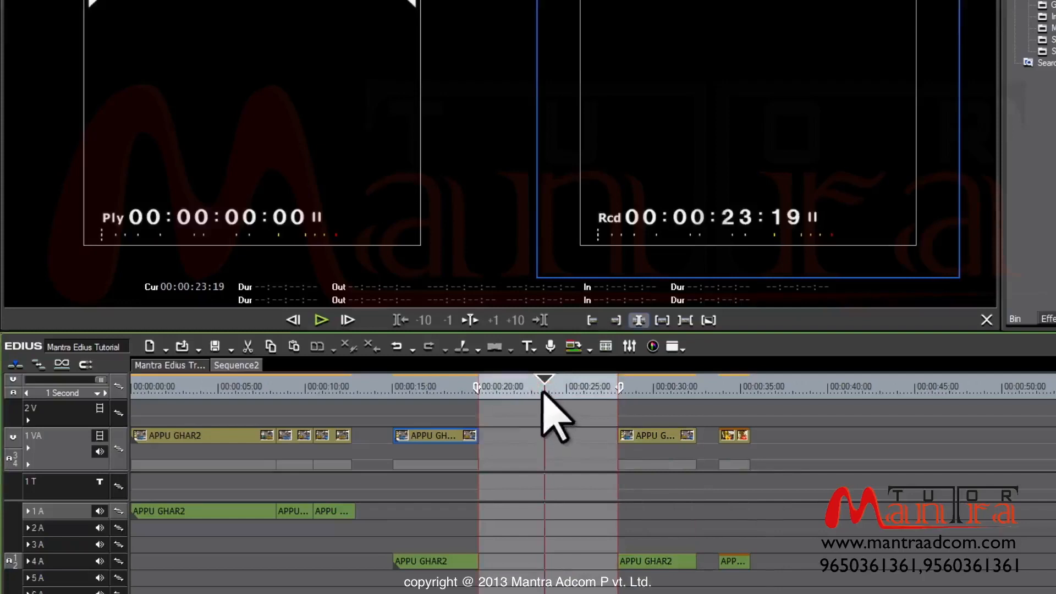
Clear the timeline In and Out points around the gap.
left_click(542, 389)
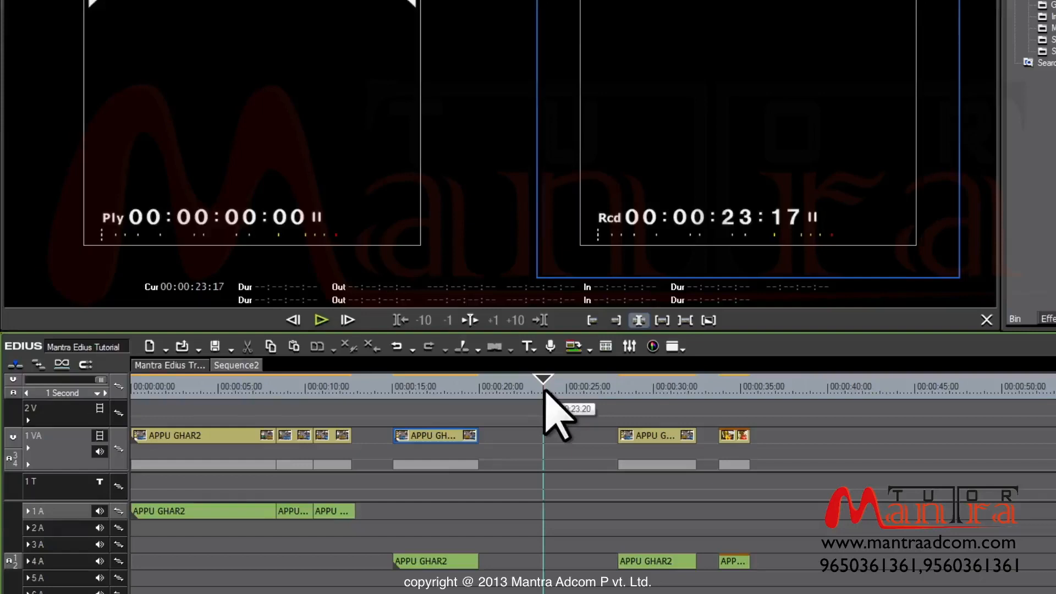
double_click(544, 390)
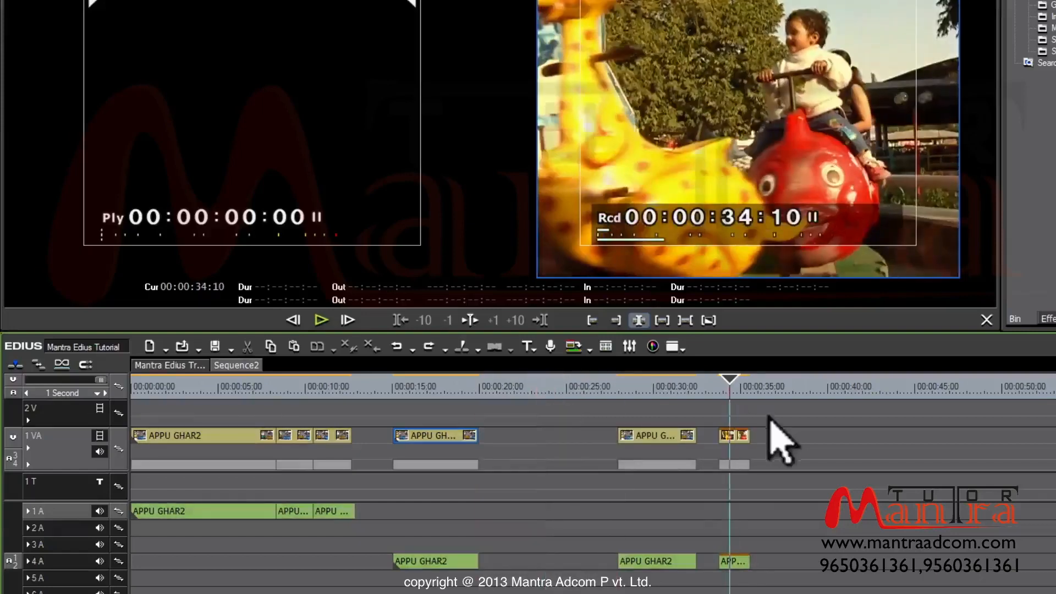
Add the APPU GHAR22 clip file to track 1 VA at 00:00:38:08, after the last clip.
left_click(797, 385)
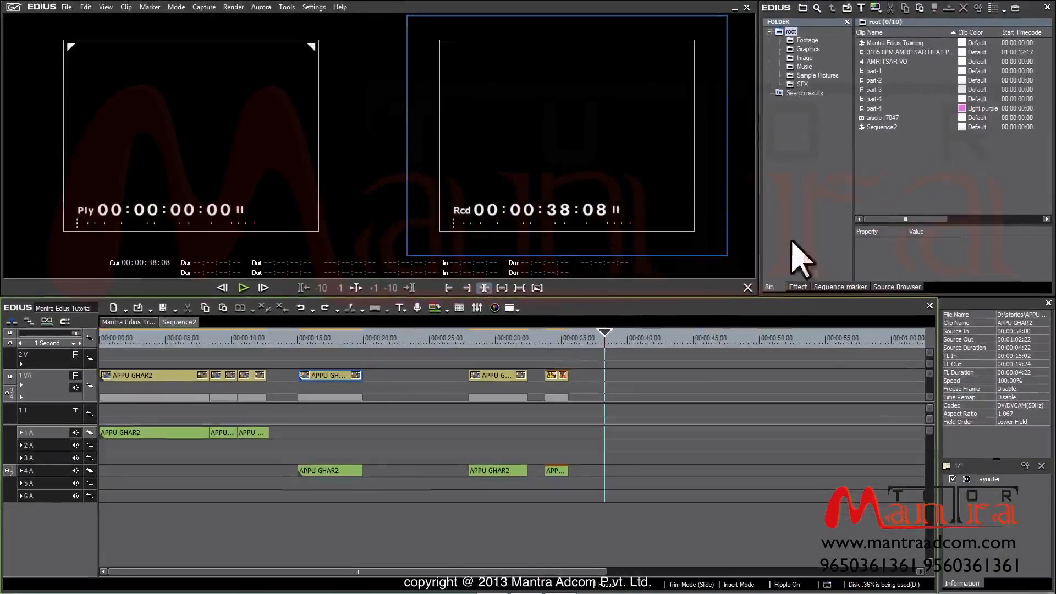
left_click(611, 386)
right_click(595, 379)
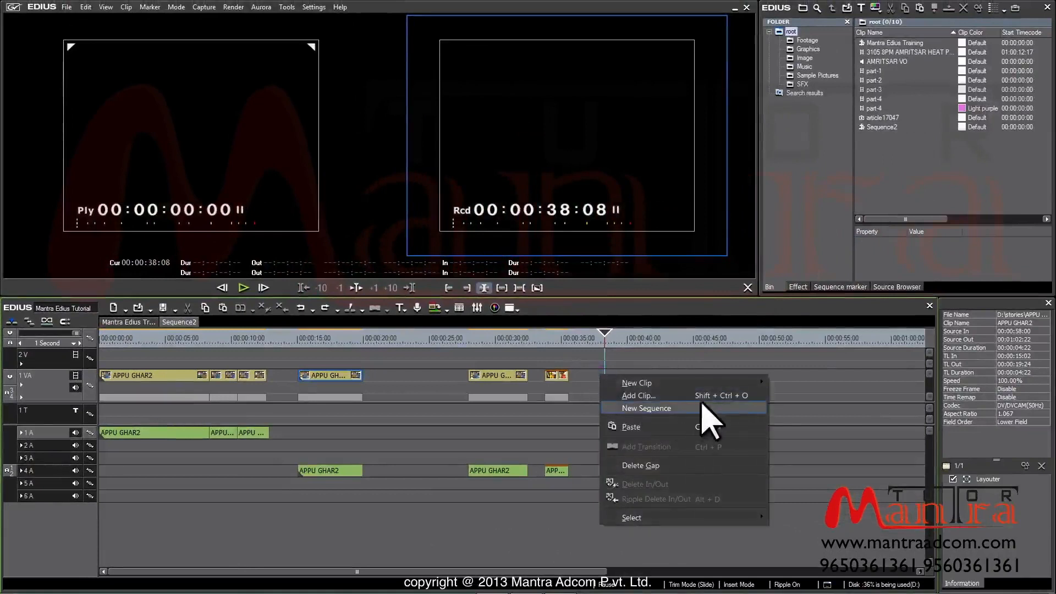
left_click(737, 396)
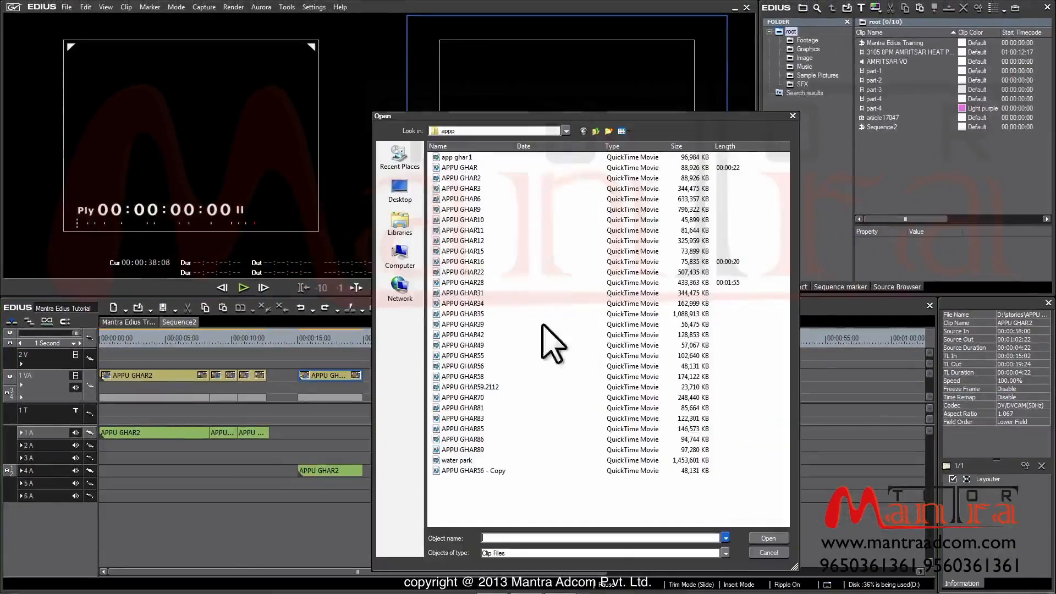
left_click(476, 271)
left_click(776, 538)
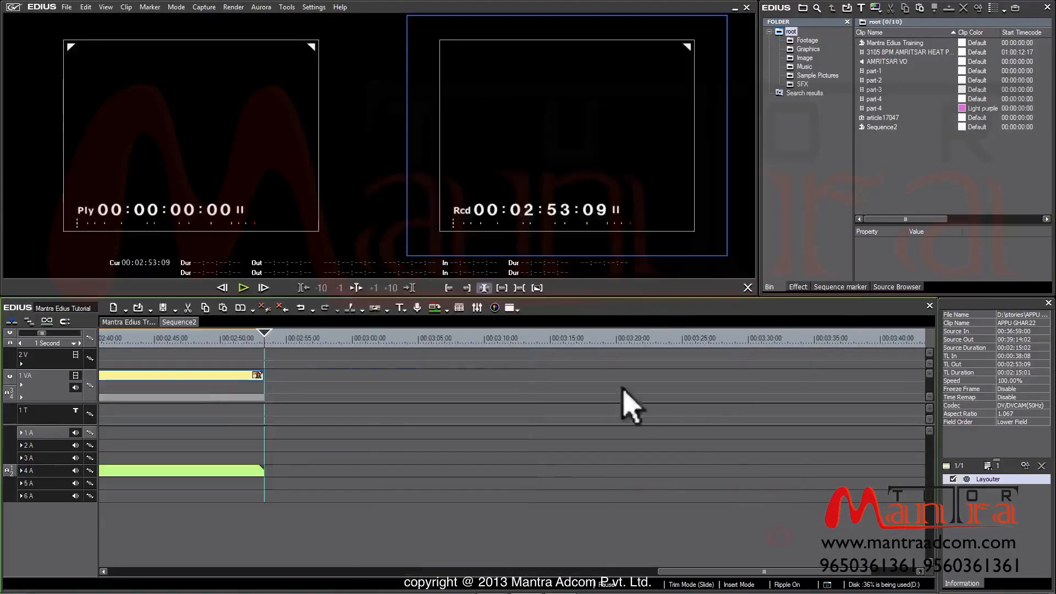
left_click_drag(255, 339, 41, 374)
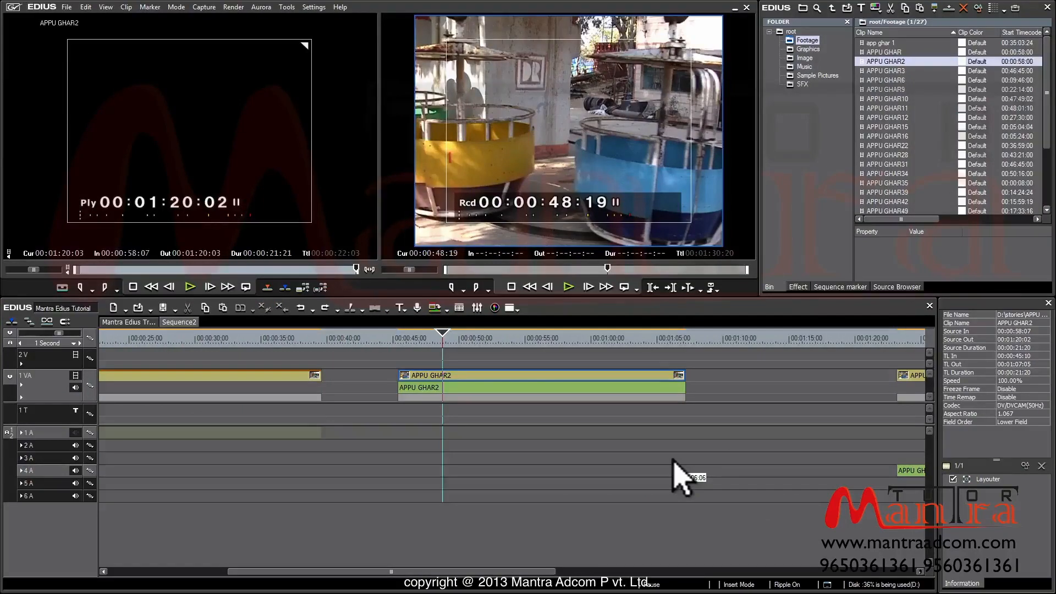
Trim the APPU GHAR2 clip by its edges so it starts at 00:00:45:14 and ends at 00:01:07:06.
mouse_move(399, 384)
left_mouse_down()
mouse_move(409, 380)
mouse_move(384, 377)
mouse_move(419, 379)
mouse_move(399, 380)
left_mouse_up()
mouse_move(687, 385)
left_mouse_down()
mouse_move(634, 385)
mouse_move(686, 387)
left_mouse_up()
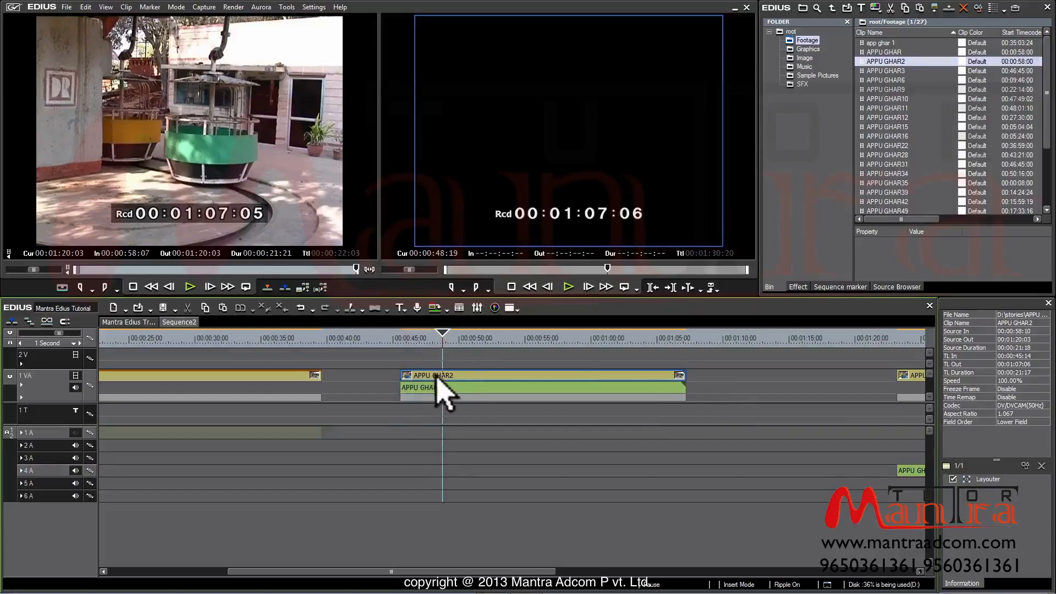
Ripple-trim the APPU GHAR2 clip's In point at 00:00:48:19 and its Out point at 00:01:00:20 on the timeline.
left_click(520, 379)
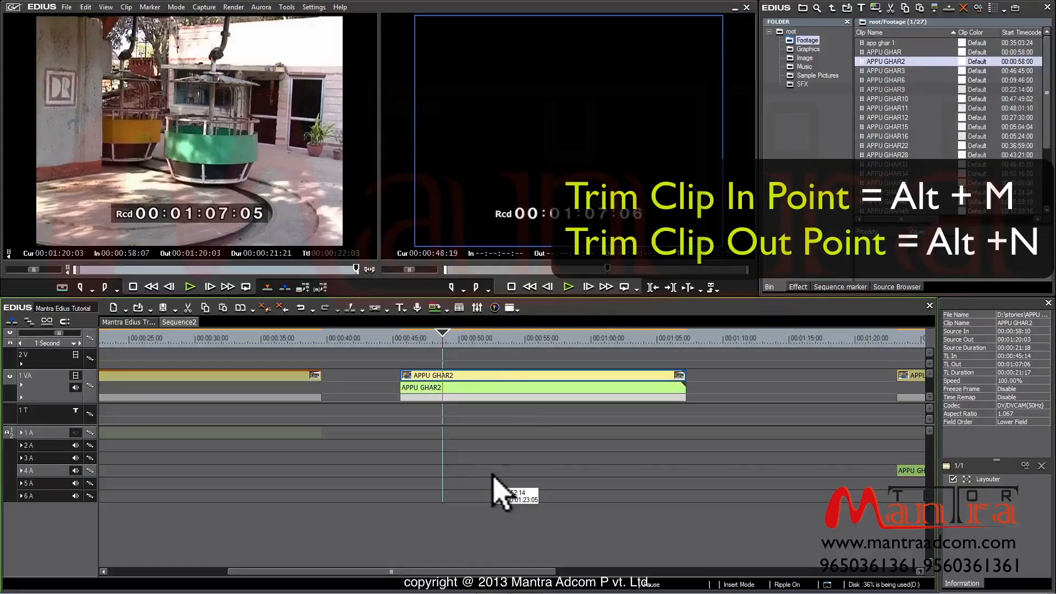
key("alt+m")
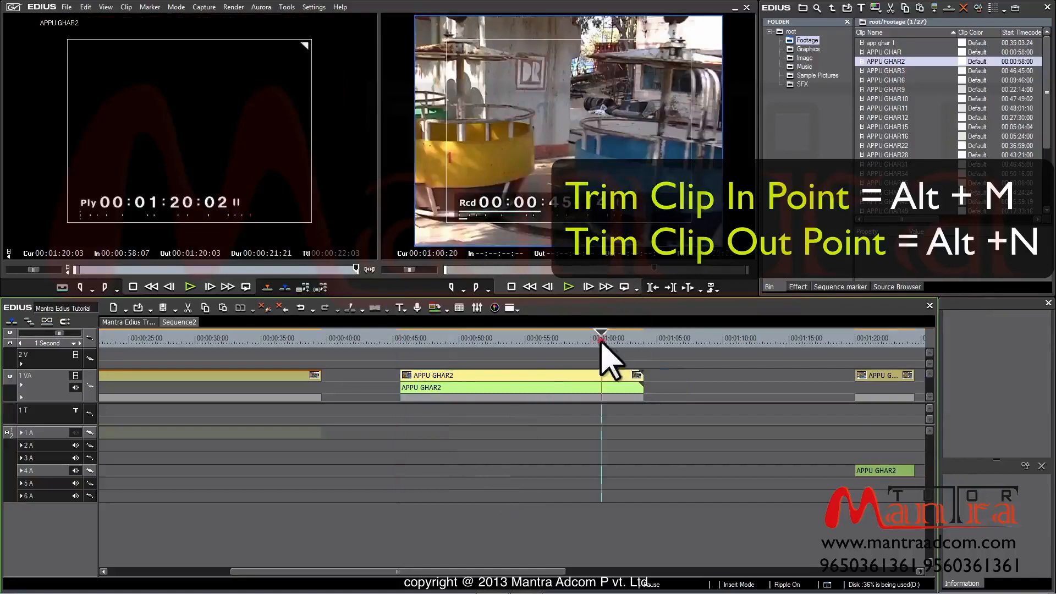
left_click(681, 370)
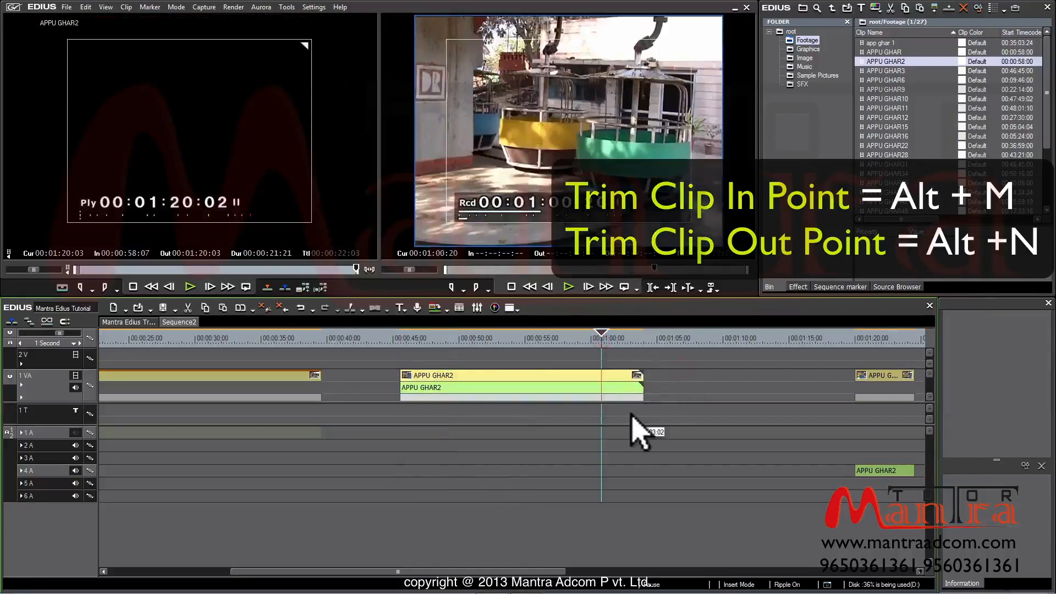
key("alt+n")
left_click(592, 341)
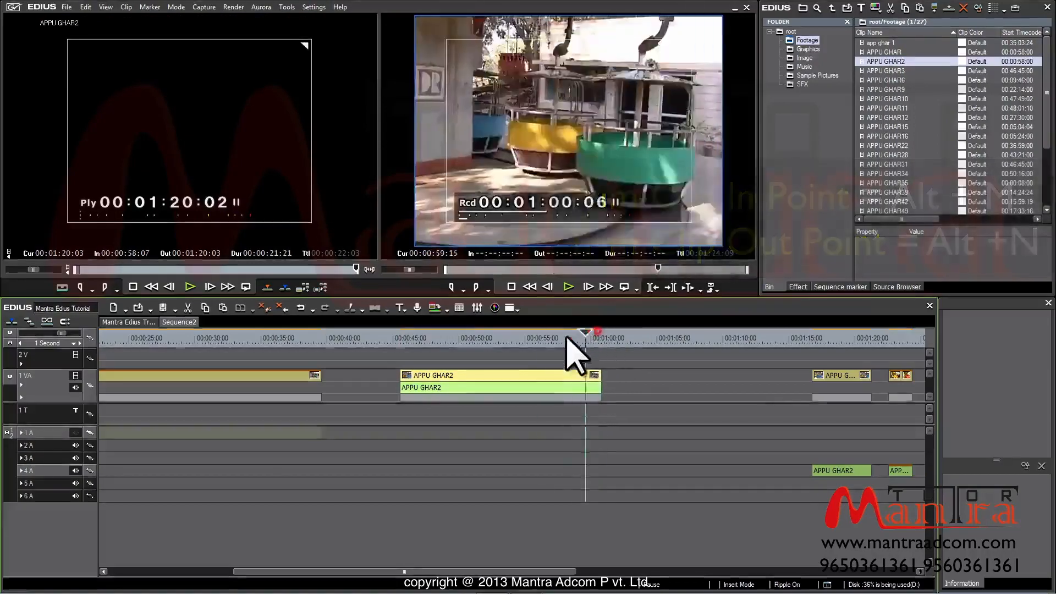
left_click(670, 357)
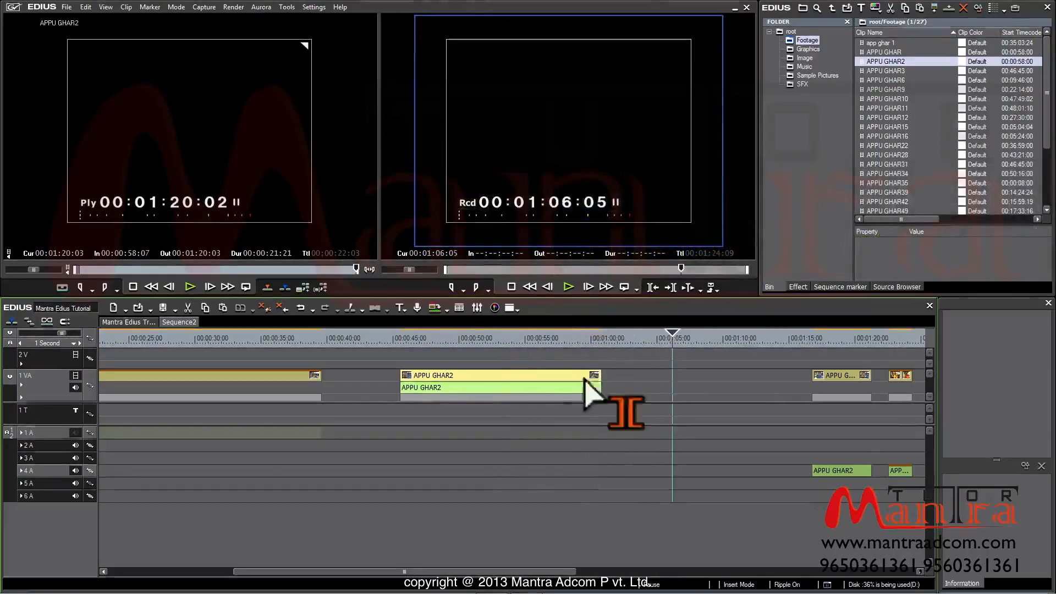